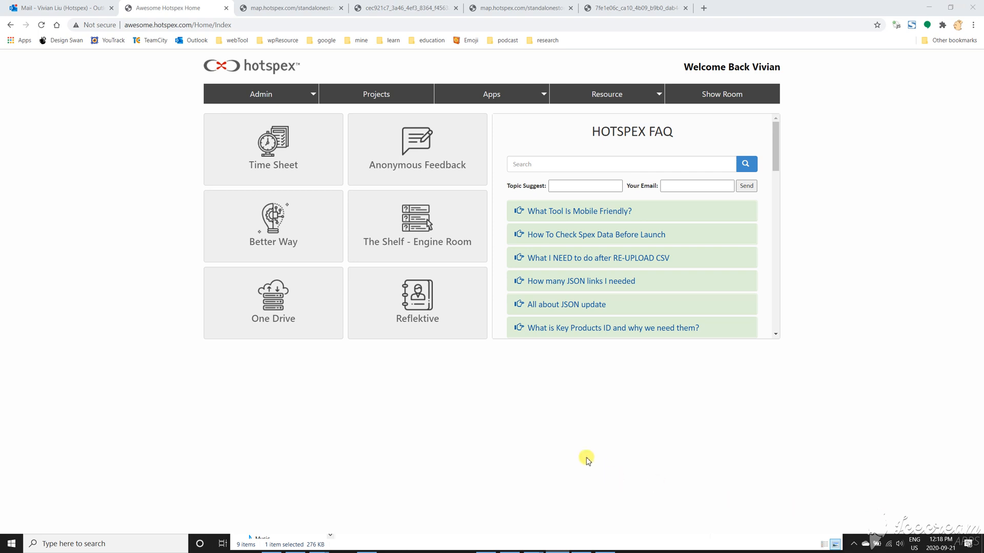
Step: Open the Utilities page and launch the Storyboard tool from the Ad Testing Tools
click(498, 103)
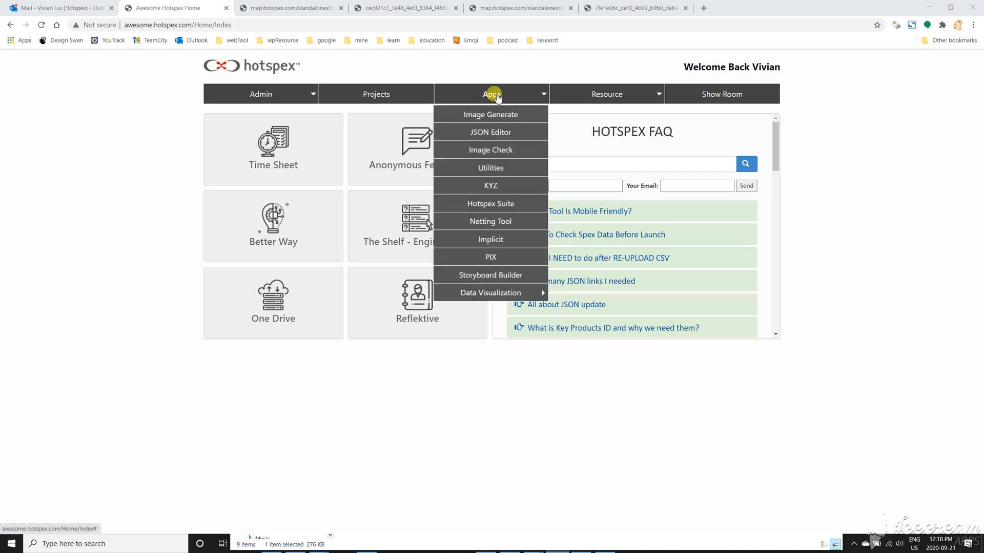
click(498, 173)
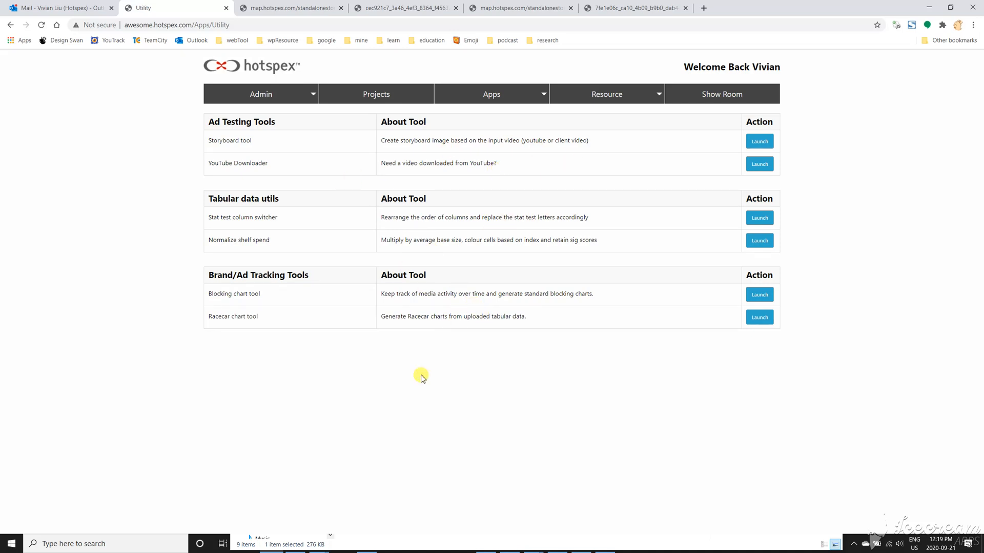
drag(259, 145, 216, 148)
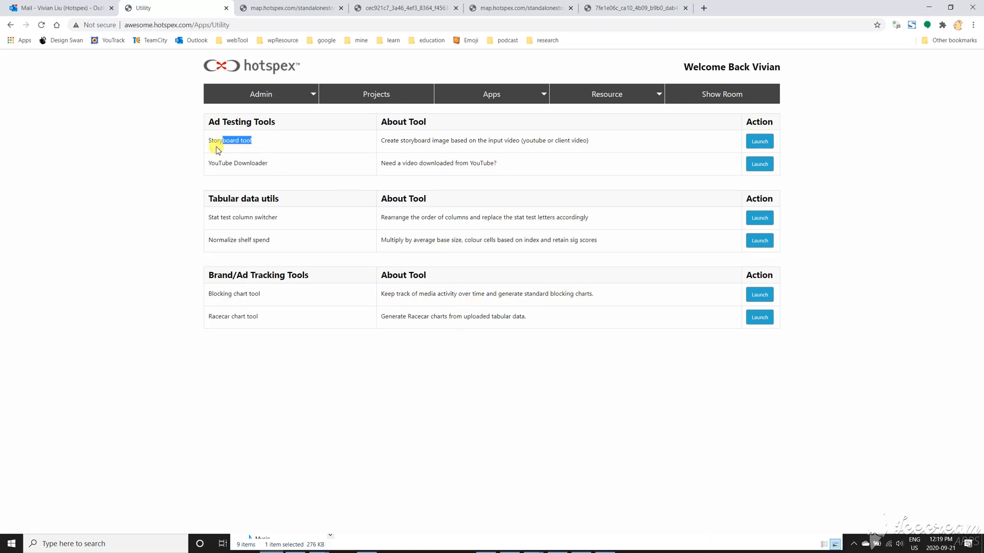
click(164, 169)
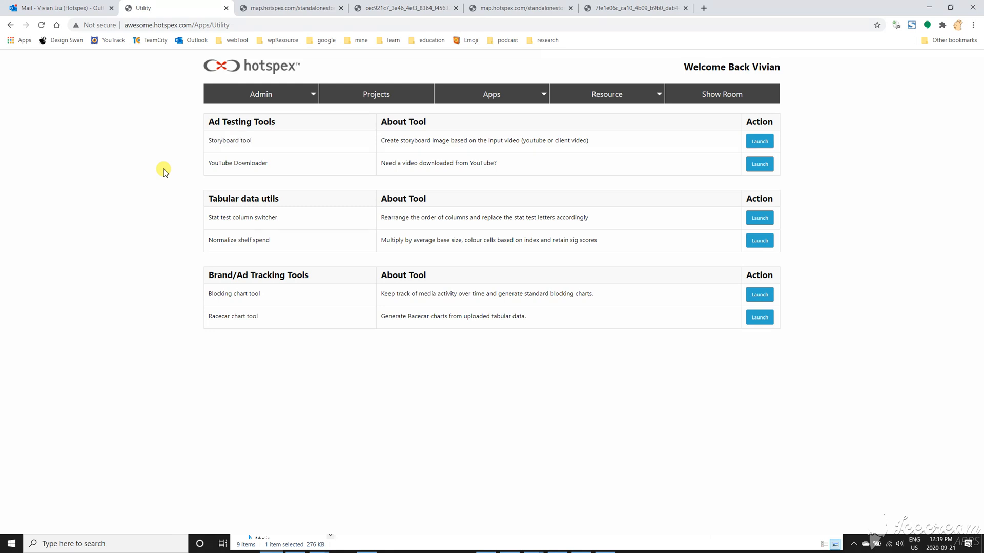
click(757, 142)
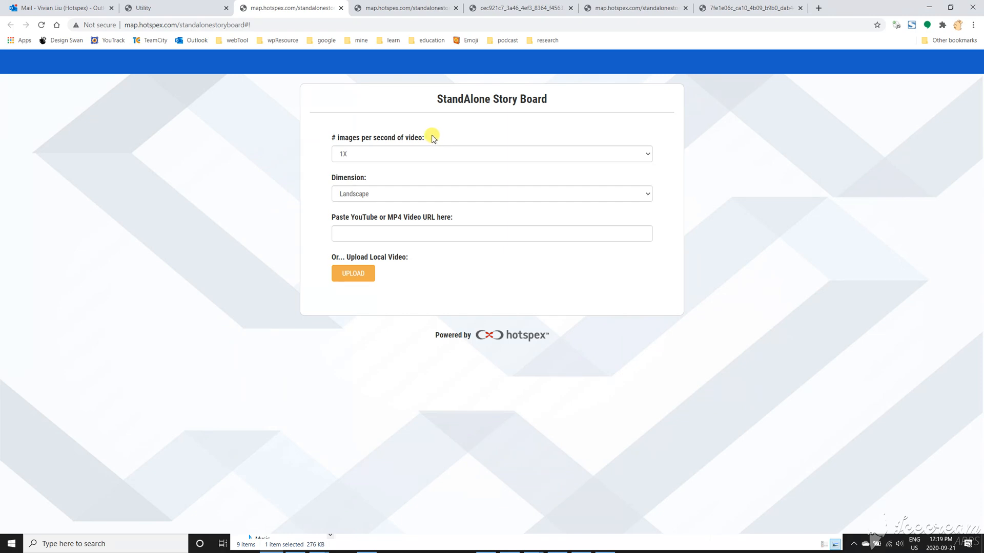
Step: Set the number of images per second of video to 3X
drag(433, 139, 327, 141)
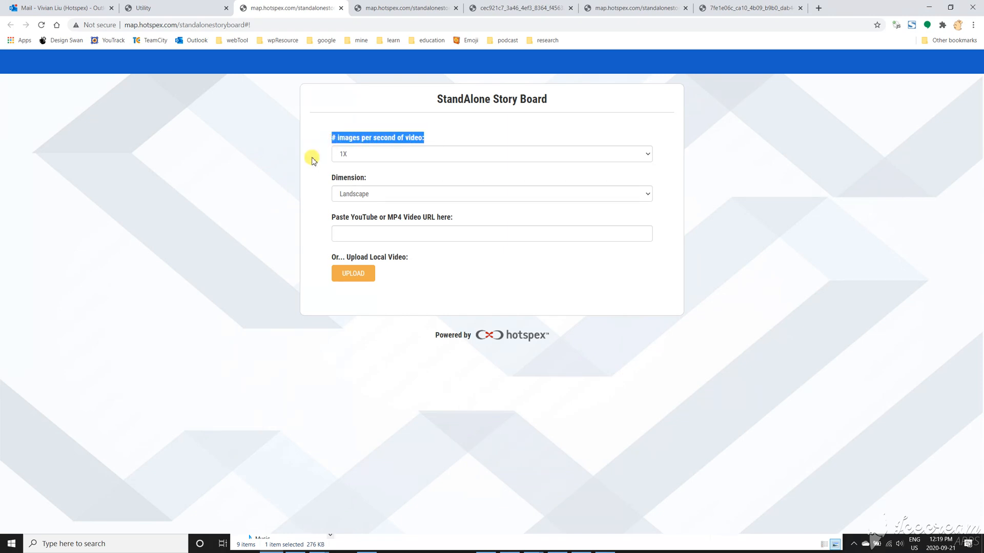
click(313, 159)
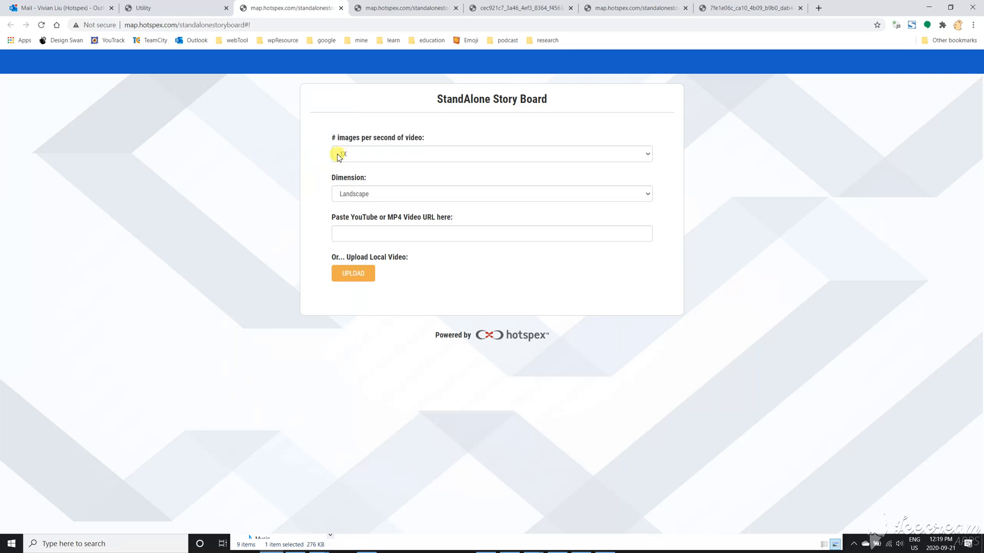
click(352, 156)
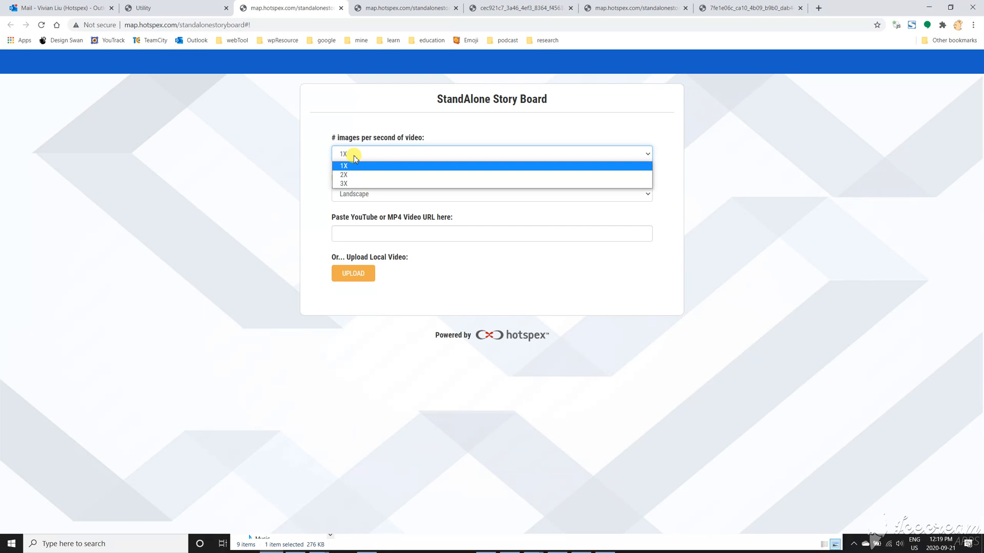
click(346, 184)
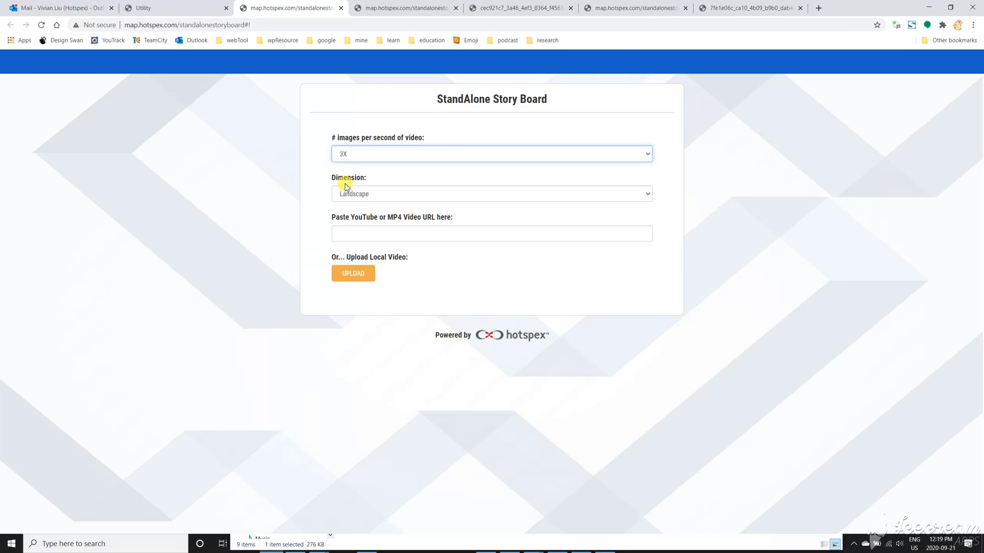
click(311, 204)
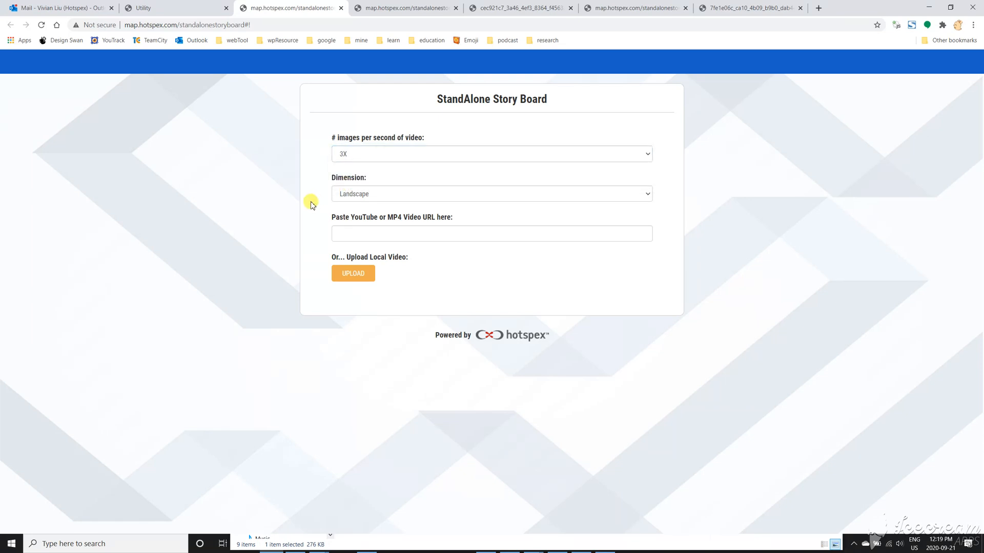
Step: Set the storyboard dimension to Portrait
double_click(343, 179)
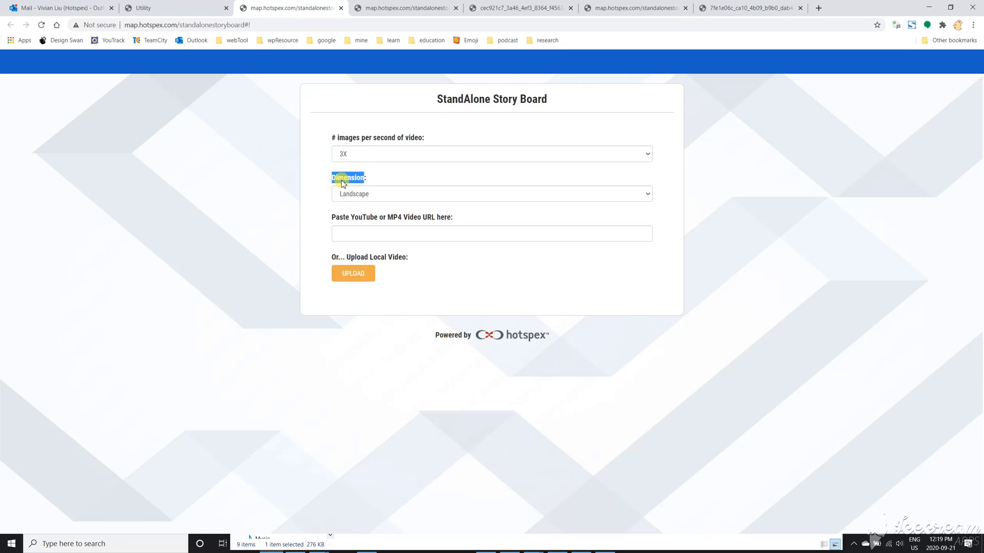
click(319, 206)
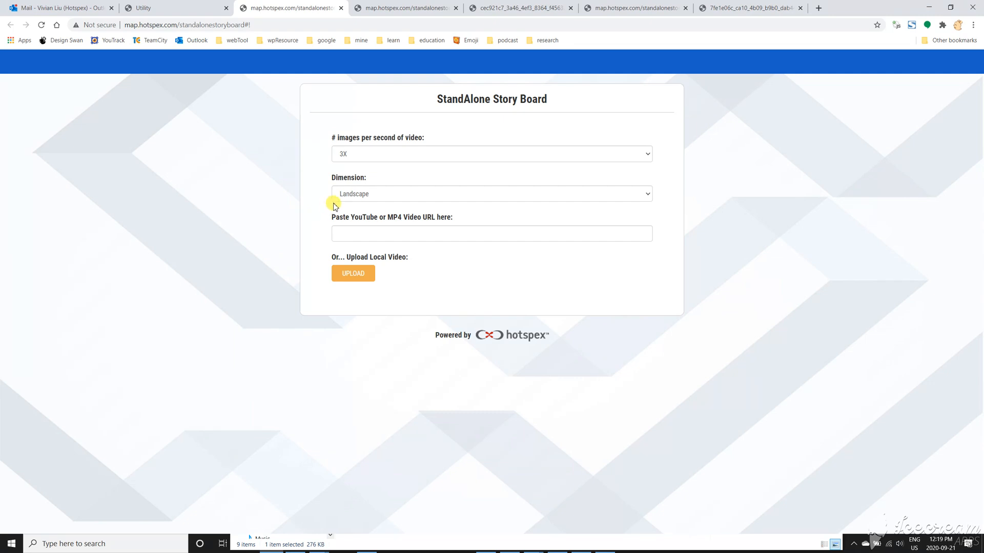
click(347, 195)
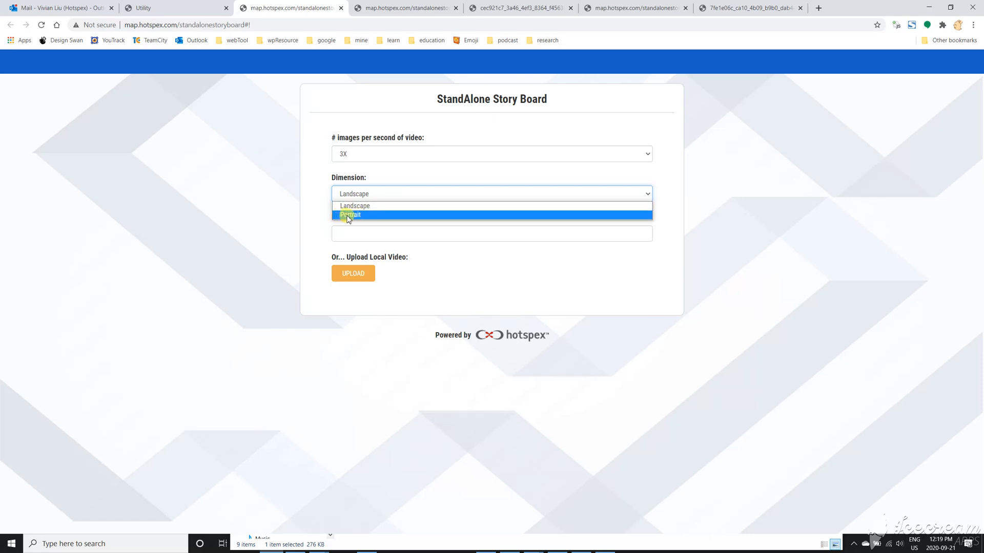
click(349, 217)
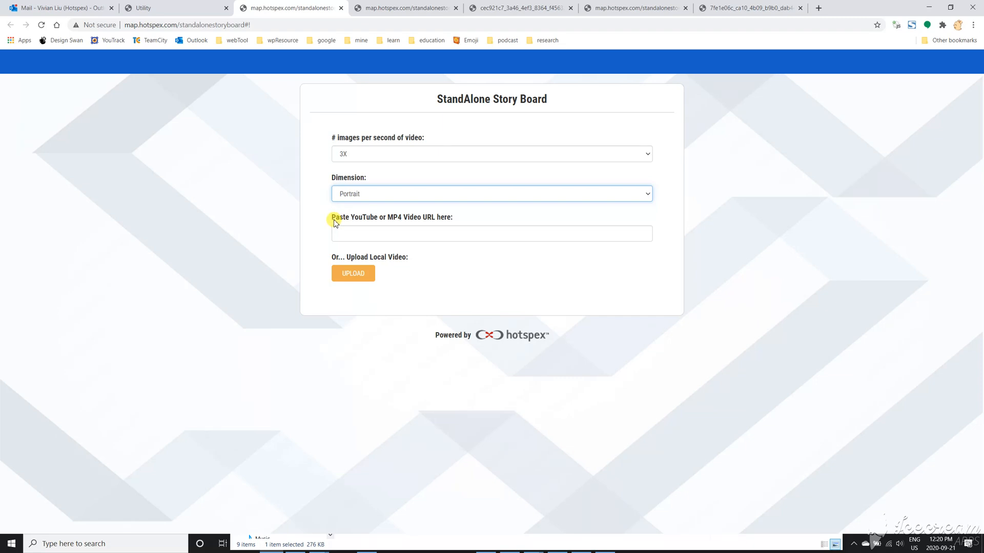
Step: Examine which kinds of video URL the storyboard form accepts
double_click(361, 219)
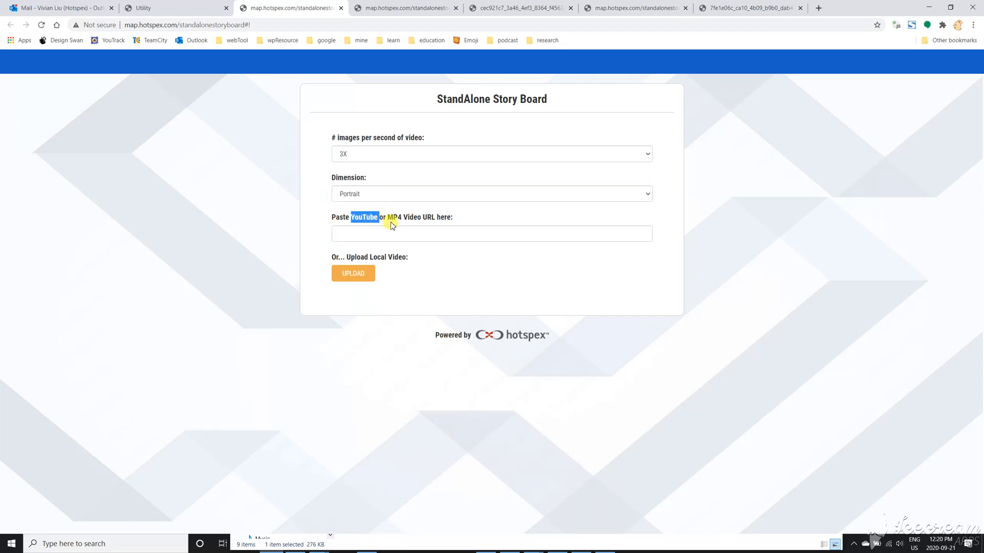
double_click(395, 219)
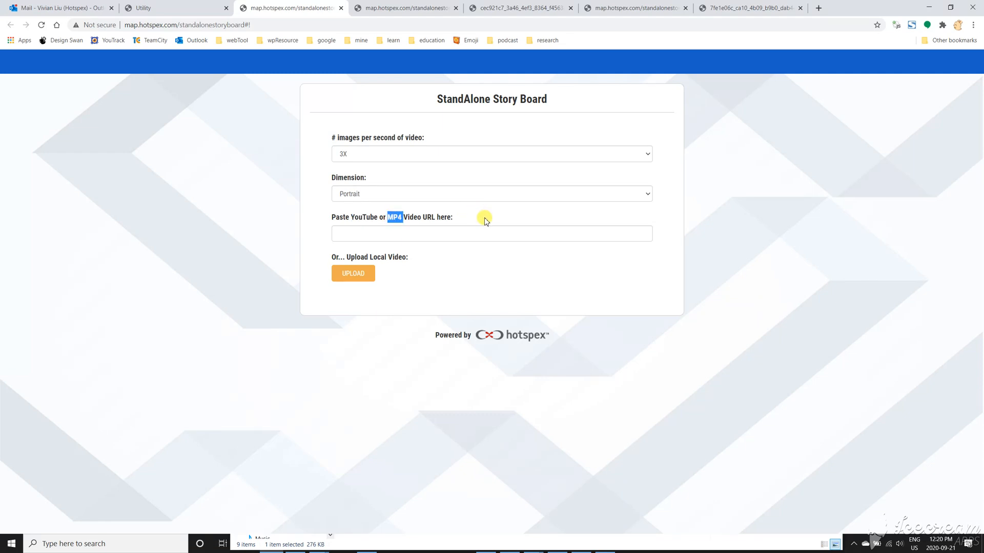
click(485, 220)
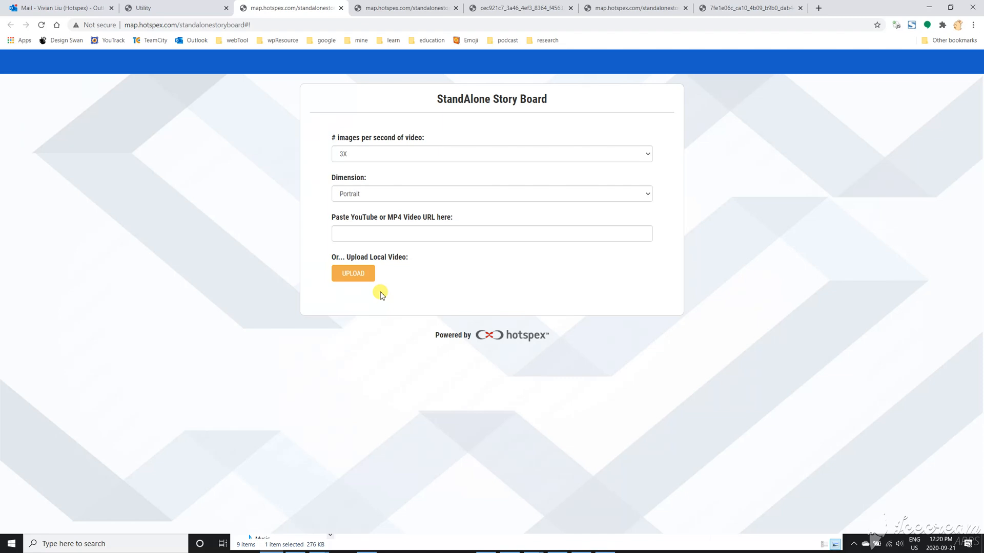
Step: Switch to the already processed portrait storyboard and examine the MP4 video URL used for it
click(392, 8)
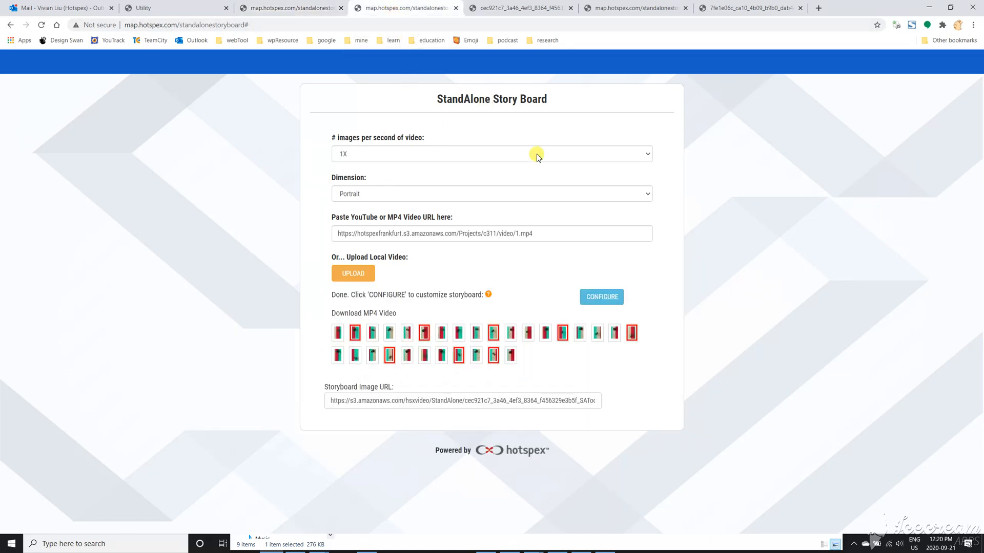
drag(556, 233, 334, 235)
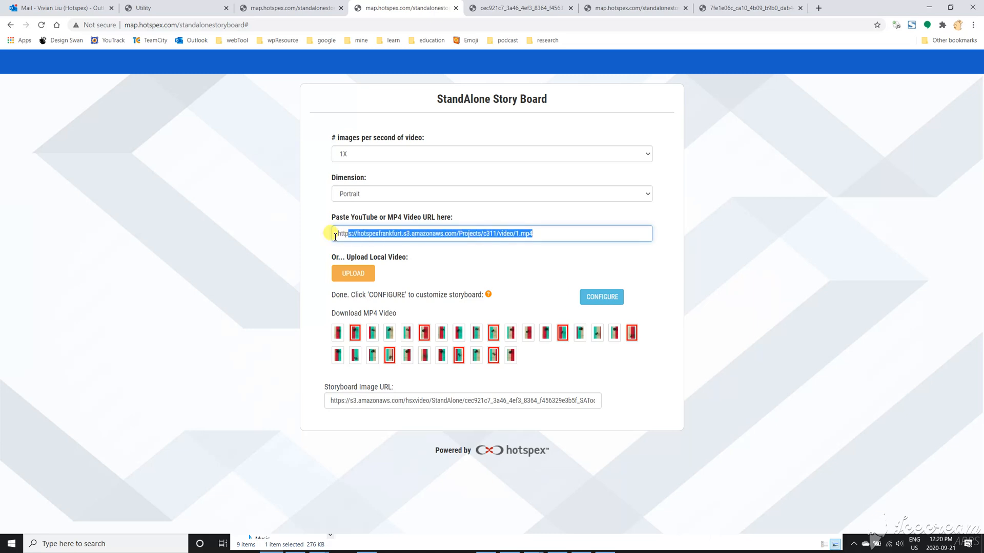
double_click(374, 236)
click(311, 244)
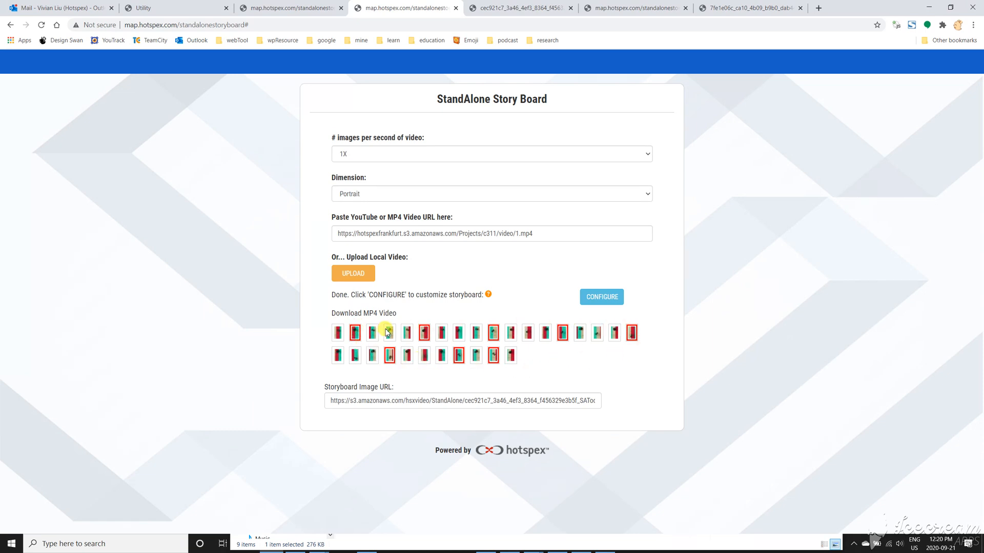
Step: Open the storyboard's frame customization and look through all extracted video frames
click(603, 299)
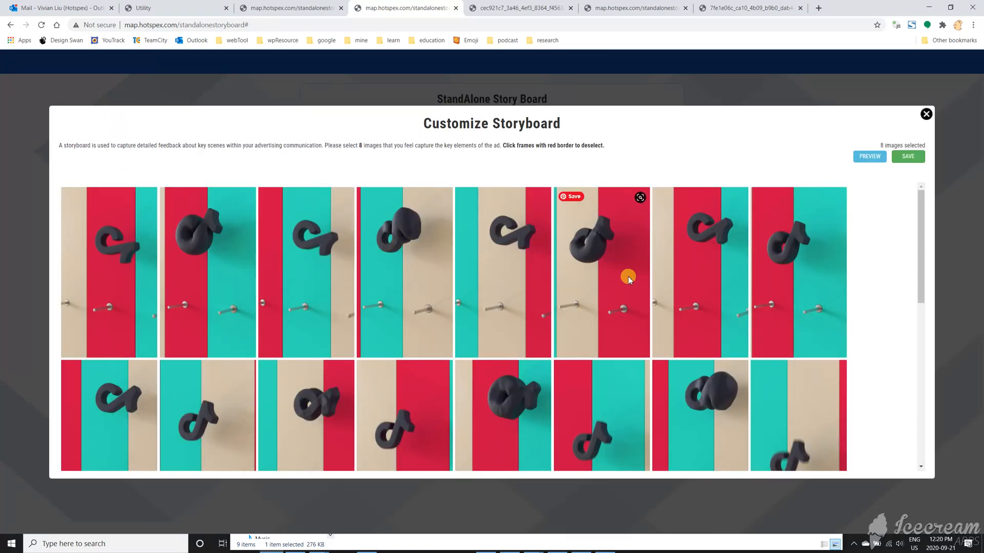
scroll(644, 274, down, 5)
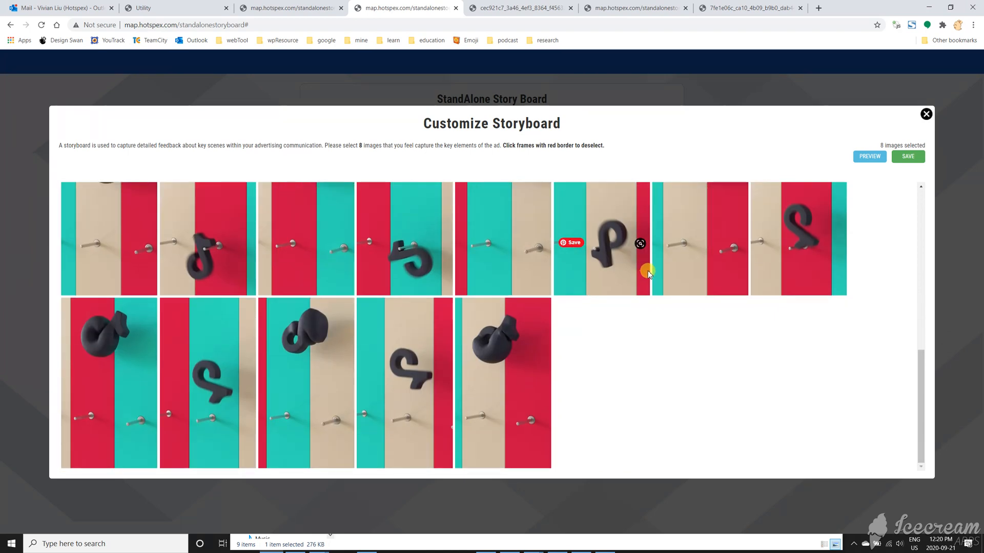
scroll(650, 272, up, 5)
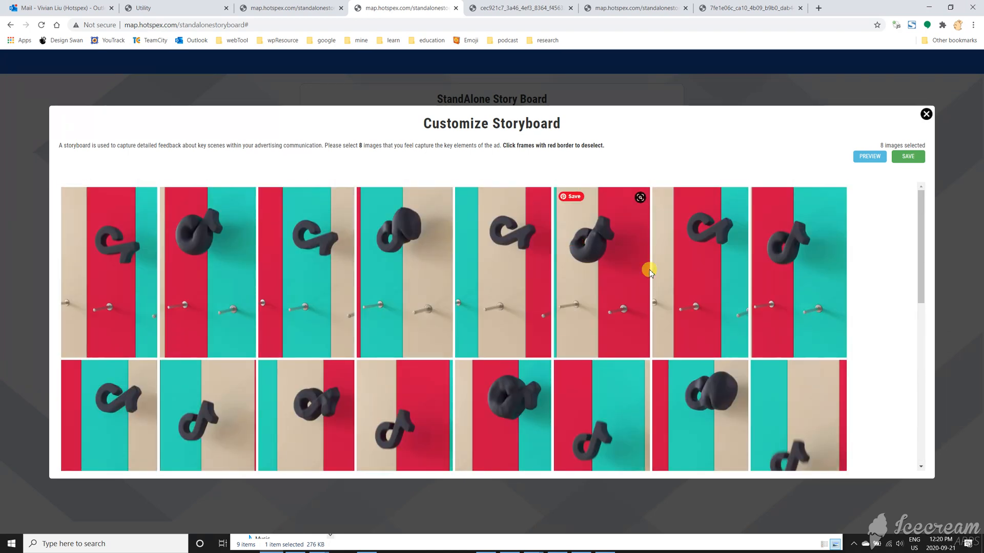
Step: View the finished storyboard image, then return to the frames and check the image saving options of a first-row frame
click(530, 8)
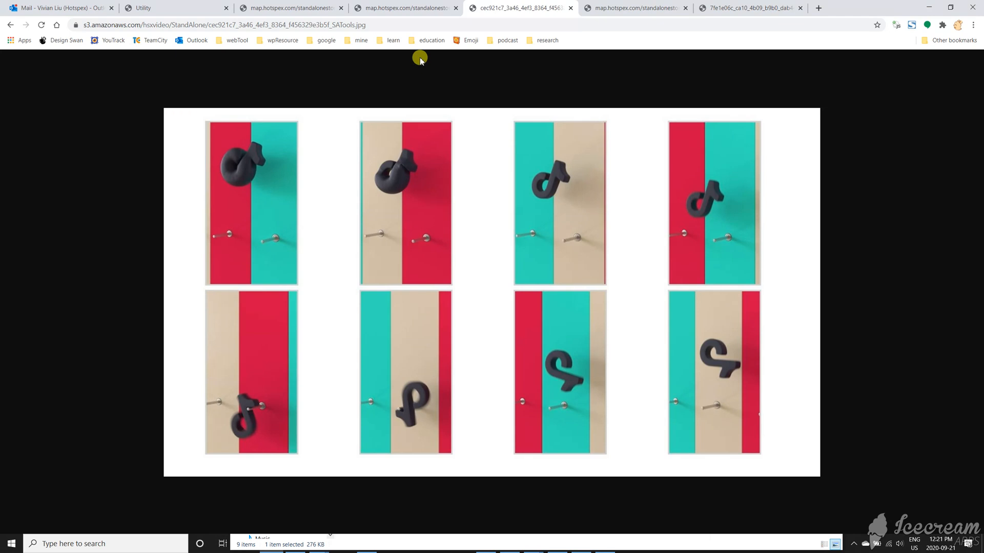
click(400, 11)
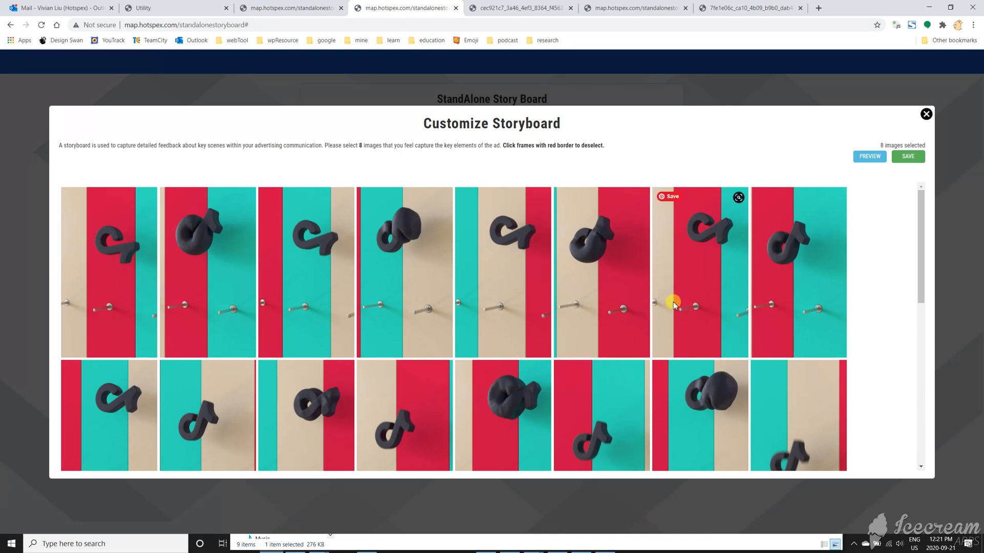
right_click(482, 270)
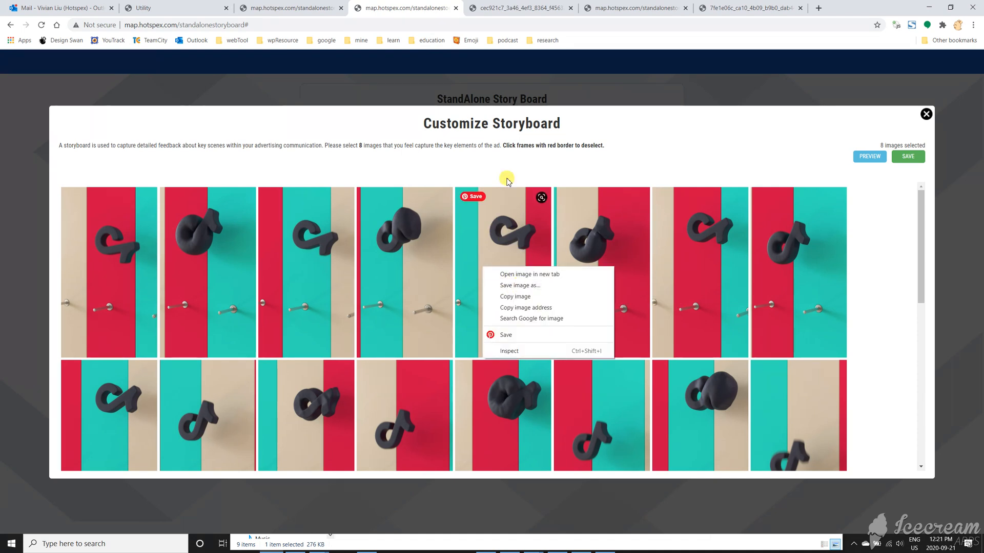
click(504, 155)
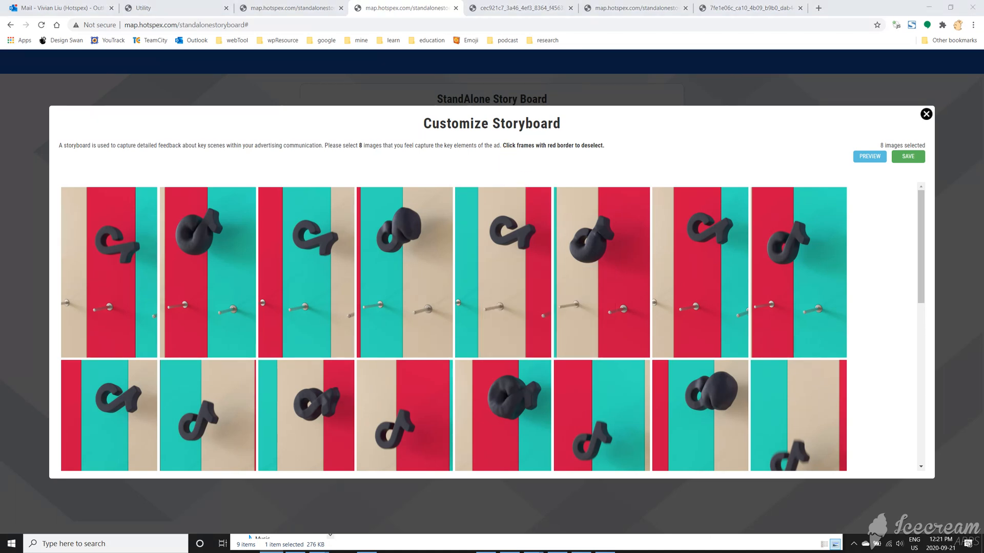
Step: Switch to File Explorer and open the tiktok folder in Downloads to check the saved frame images
key(alt+Tab)
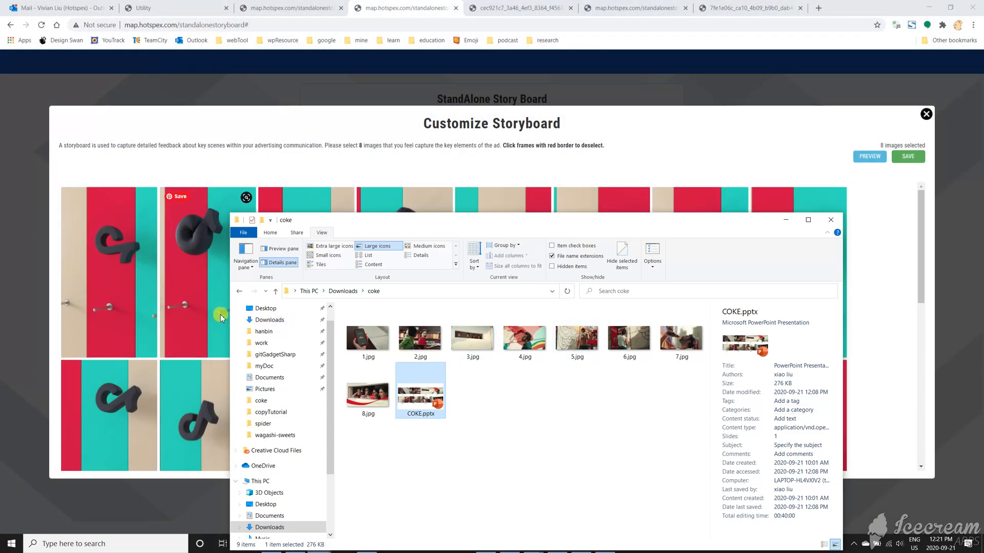
click(341, 292)
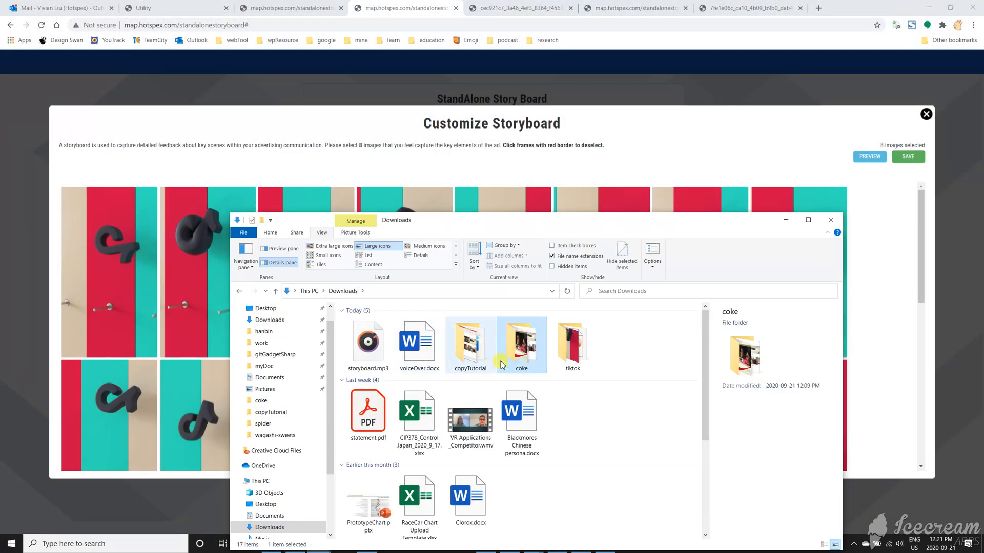
double_click(566, 351)
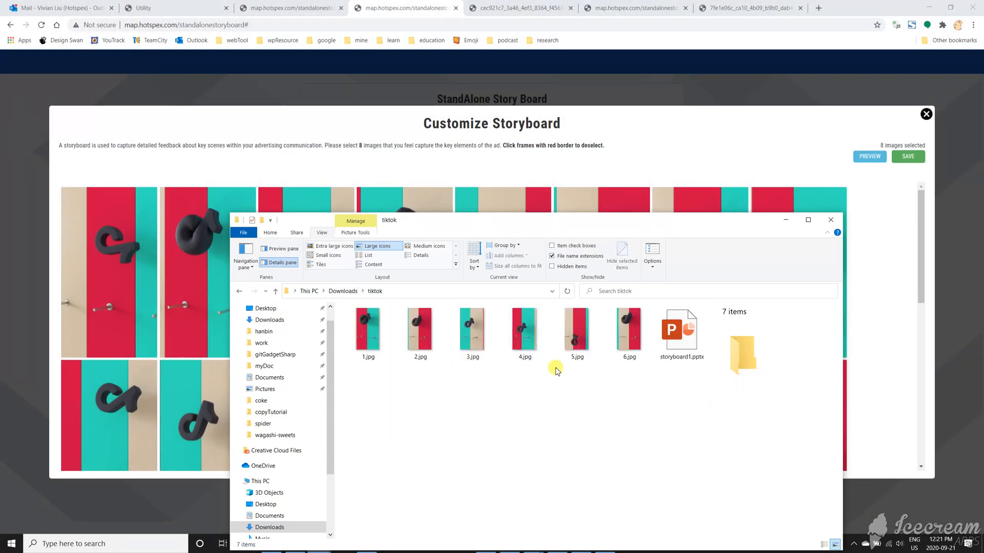
drag(588, 366, 321, 339)
click(498, 440)
Step: Switch to storyboard1.pptx in PowerPoint and change the slide orientation to Portrait
key(alt+Tab)
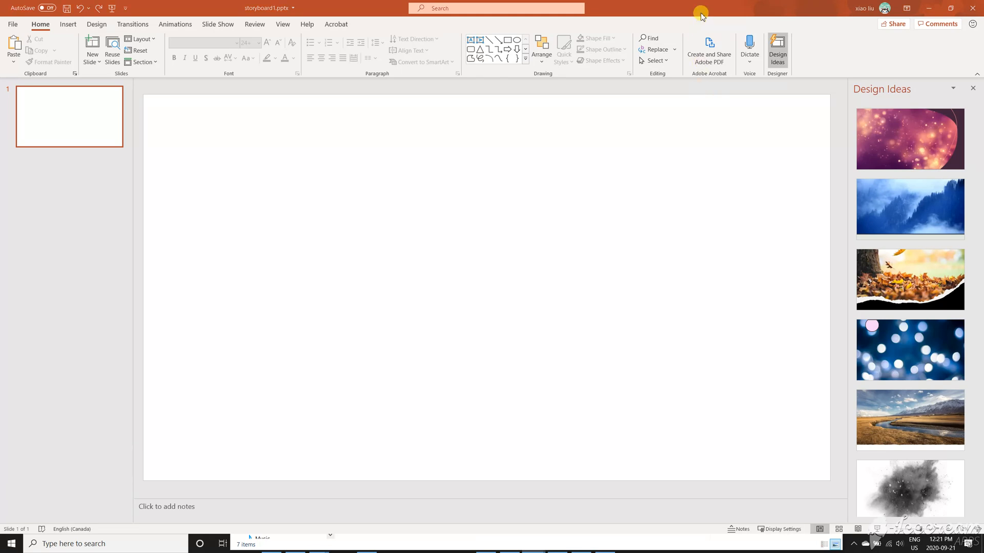
click(97, 25)
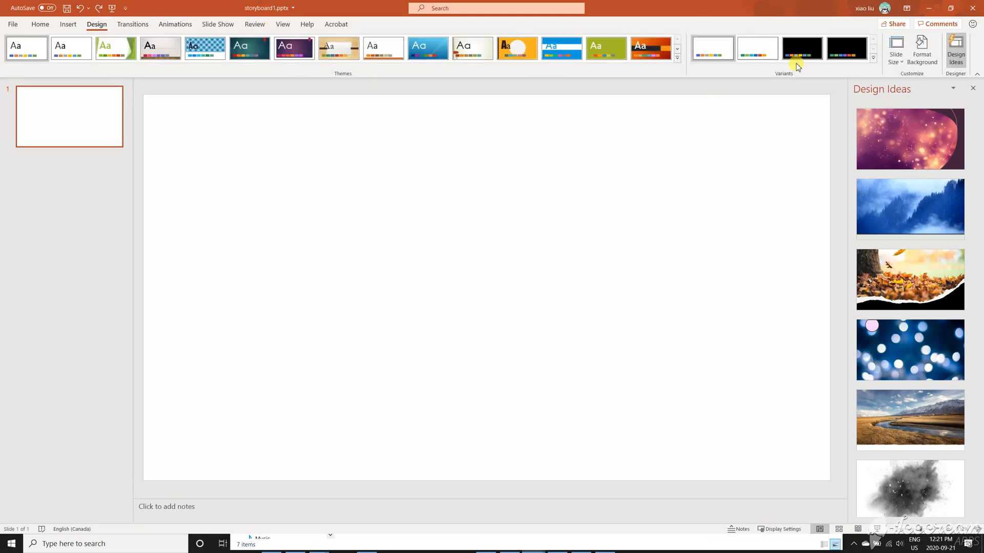
click(896, 58)
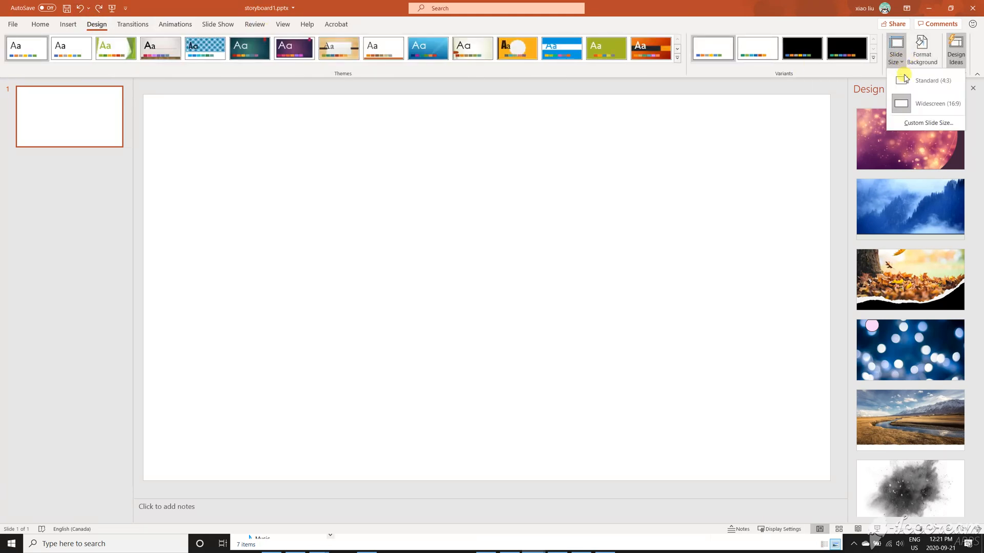
click(928, 123)
click(539, 252)
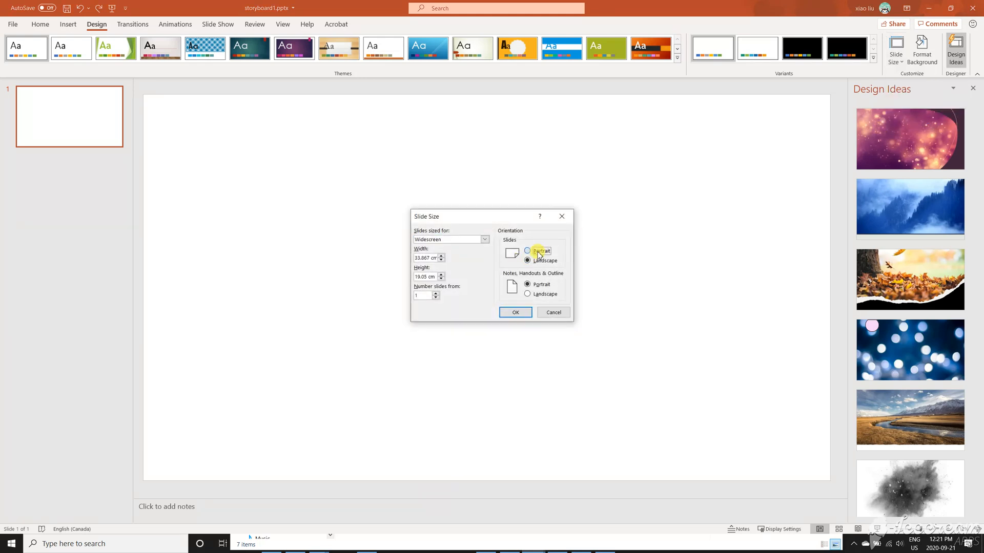
click(515, 313)
click(523, 339)
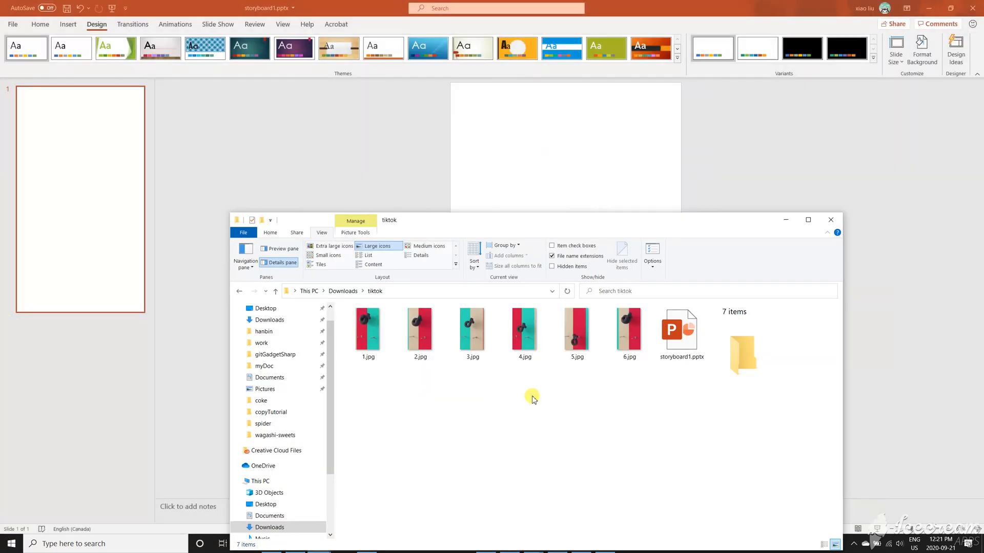
Step: Insert images 1.jpg to 6.jpg from the tiktok folder into the portrait slide and apply the design idea with two rows of three
drag(635, 381, 367, 326)
drag(367, 326, 494, 176)
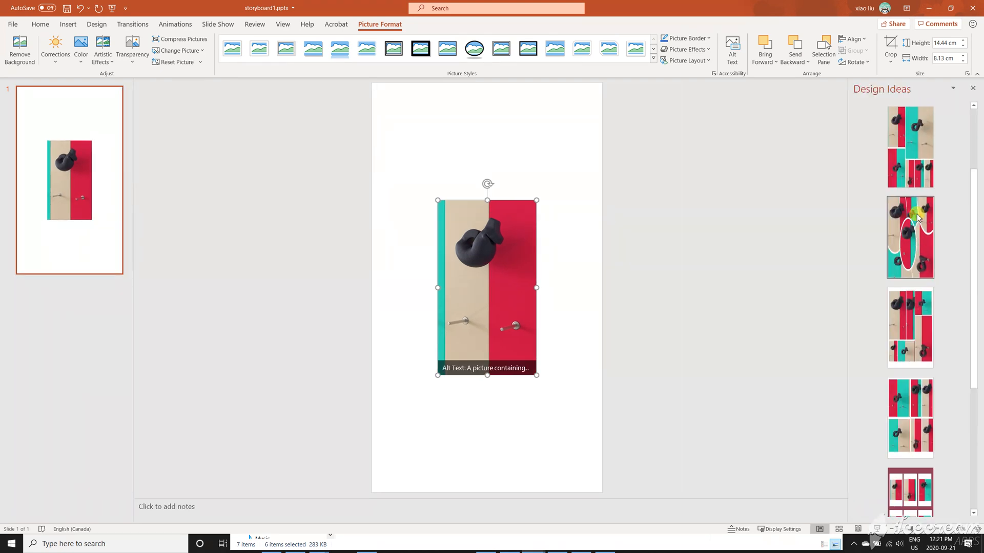
click(905, 126)
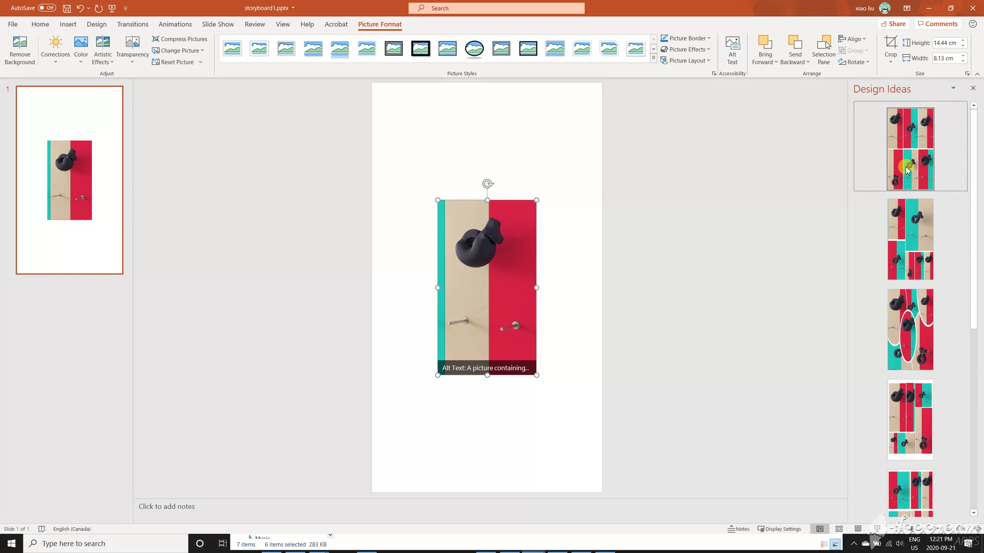
click(700, 268)
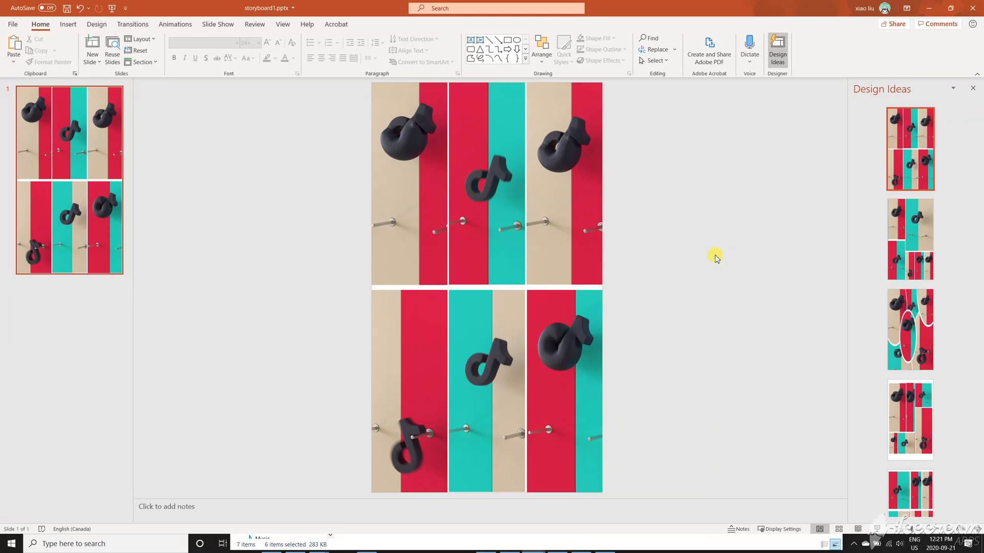
Step: Switch to the browser's landscape StandAlone Story Board page, check the video URL, and open the frame customization to look through the frames
click(928, 8)
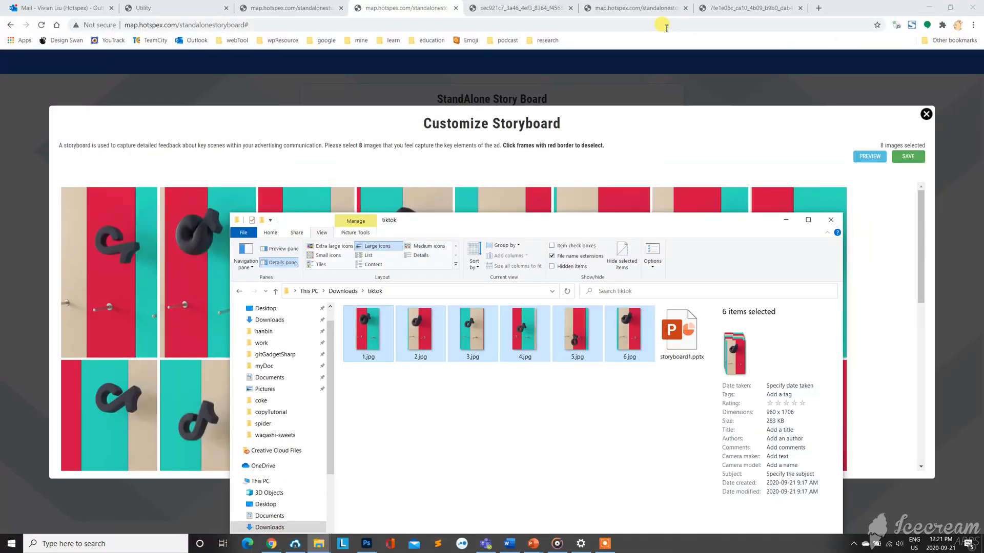
click(636, 15)
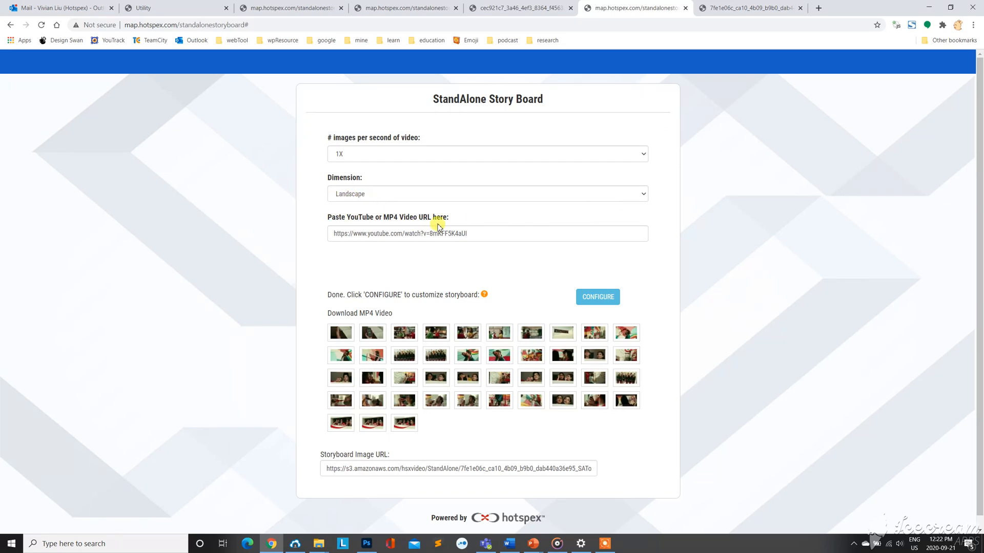
drag(478, 237, 330, 248)
click(321, 265)
click(610, 300)
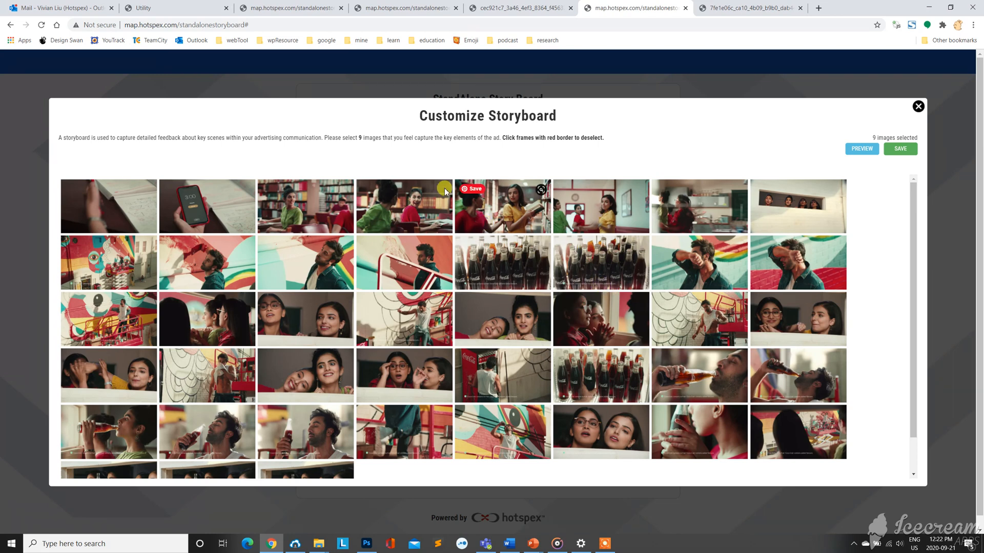
click(386, 149)
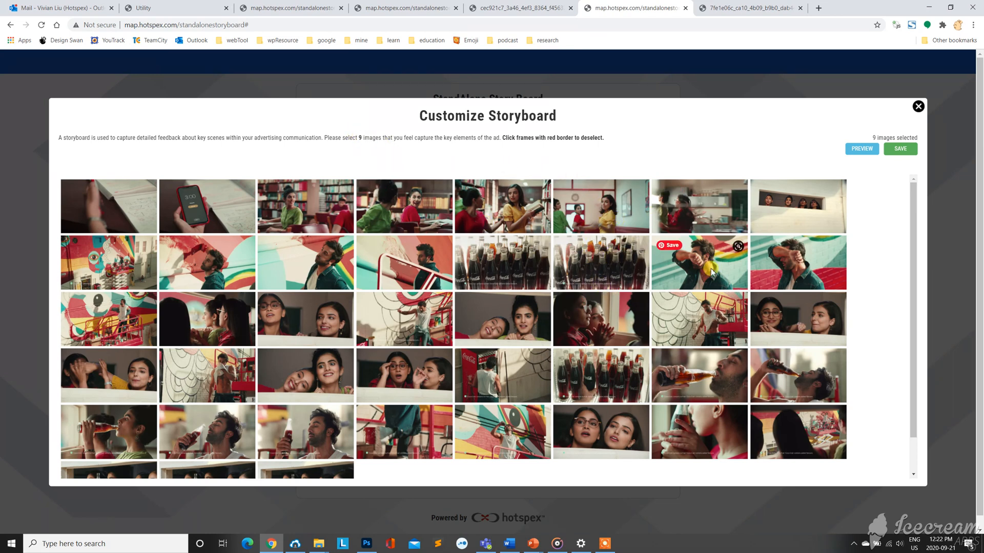
click(900, 149)
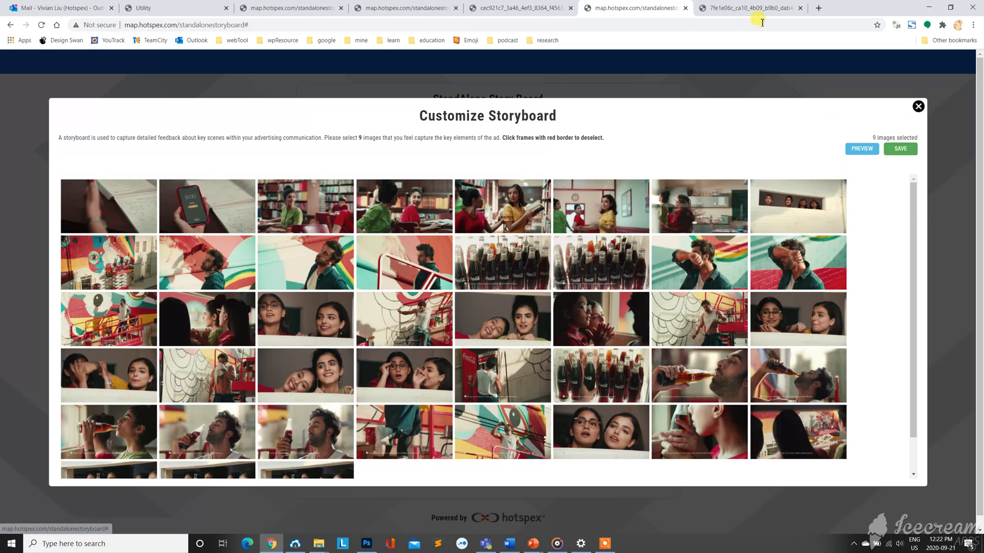
Step: View the finished landscape storyboard image and its image saving options, and switch to COKE.pptx in PowerPoint
click(751, 9)
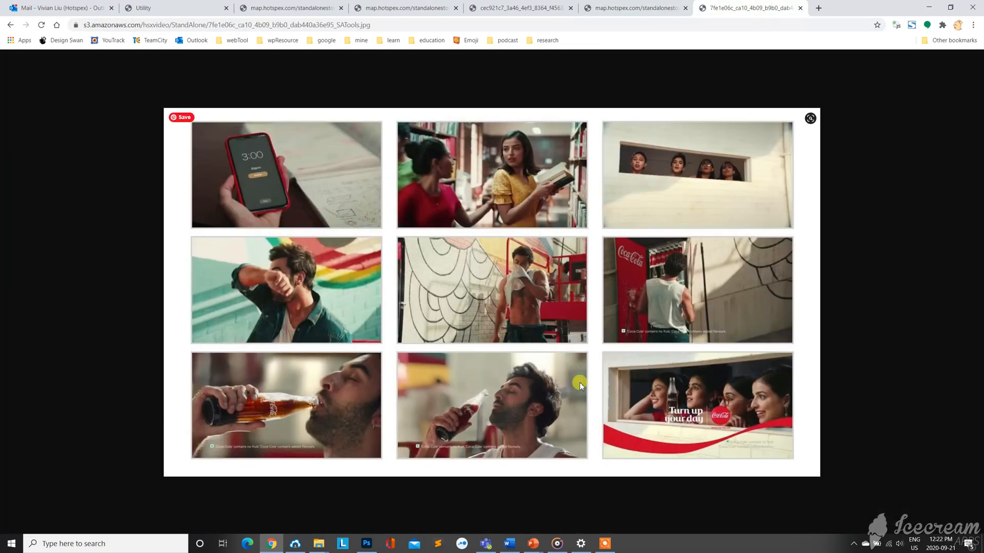
right_click(479, 292)
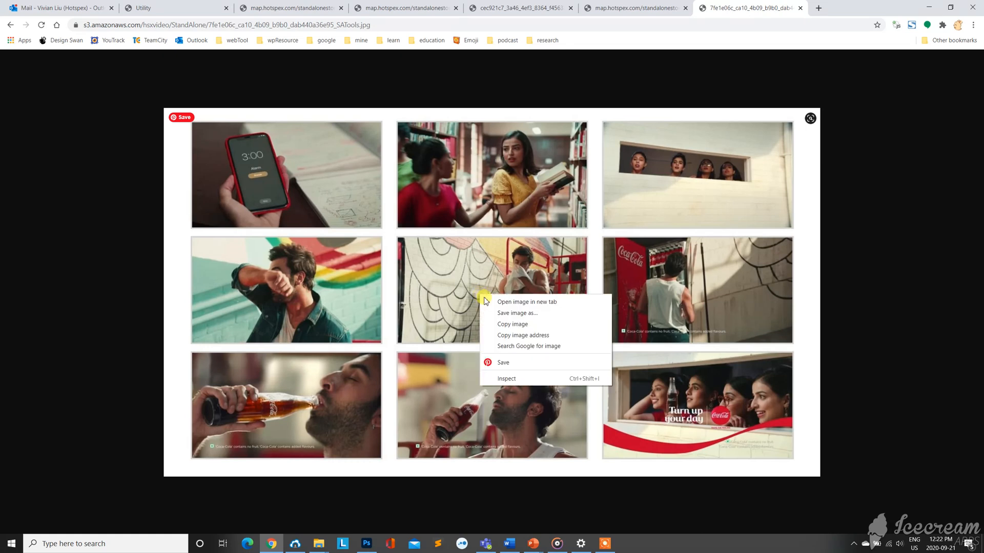
click(461, 323)
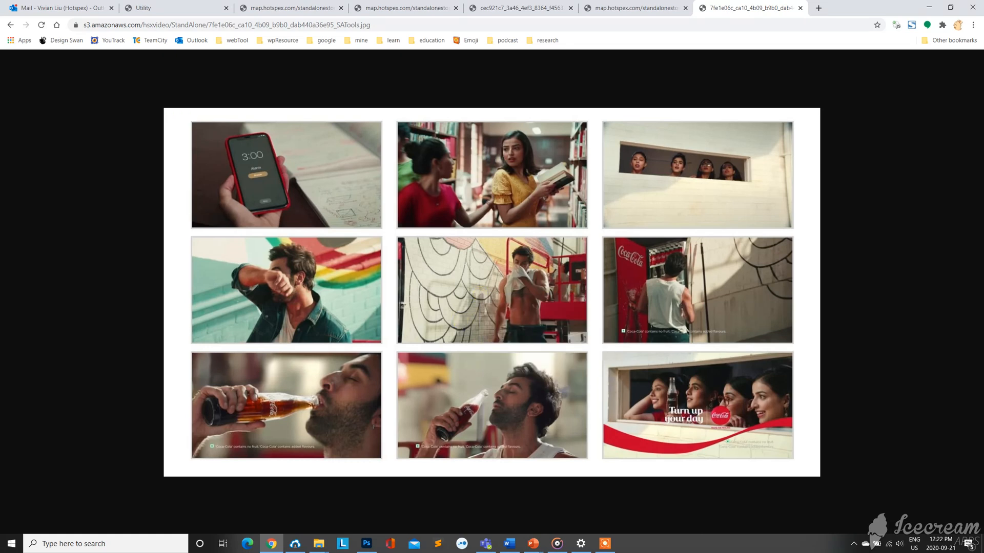
key(alt+Tab)
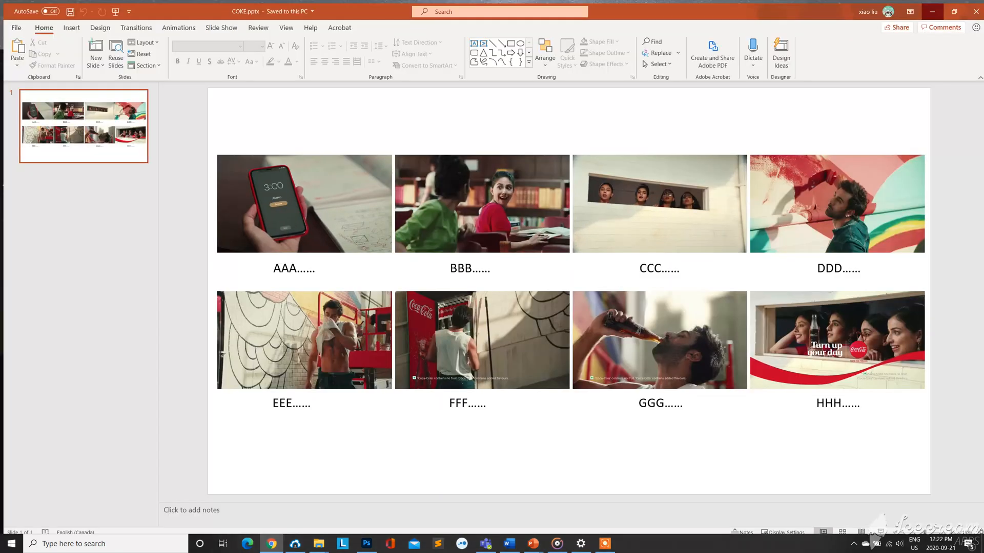